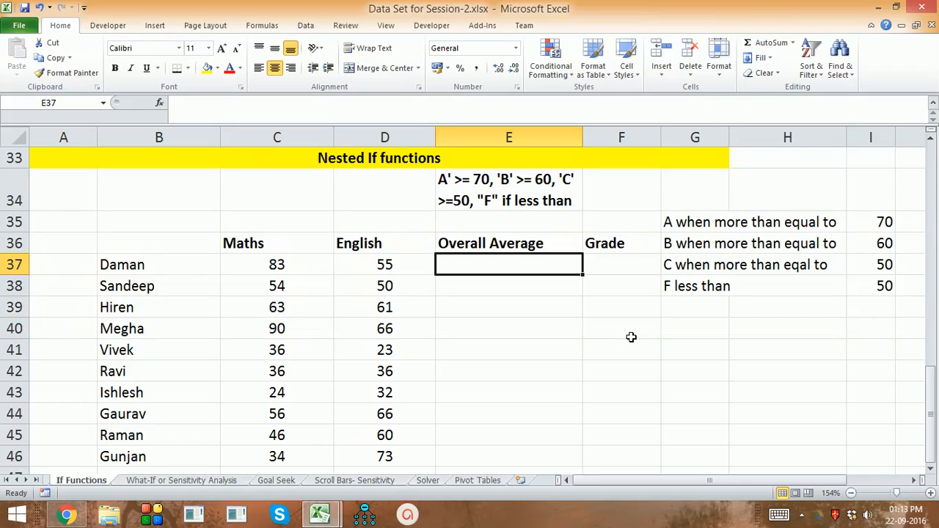
Calculate the overall average in E37 with =AVERAGE(C37:D37) and fill the formula down to E46
type("=av")
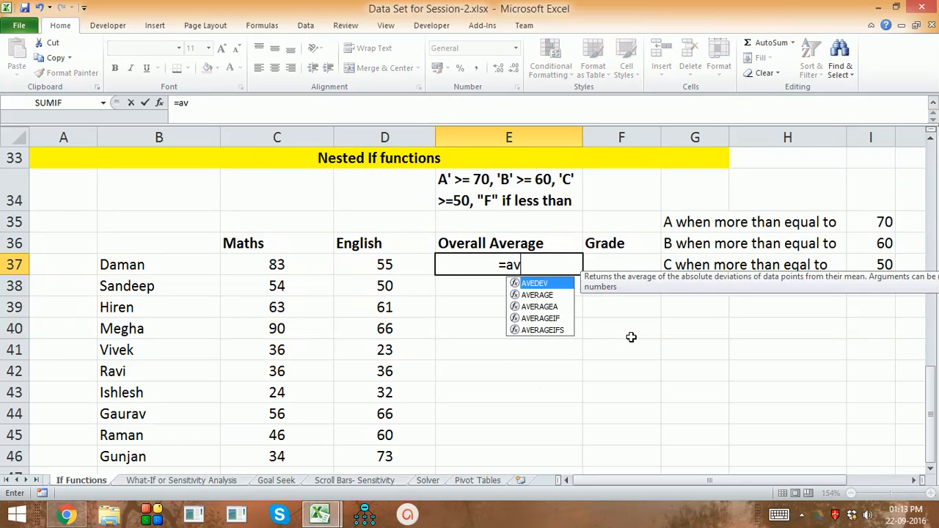
key("Down")
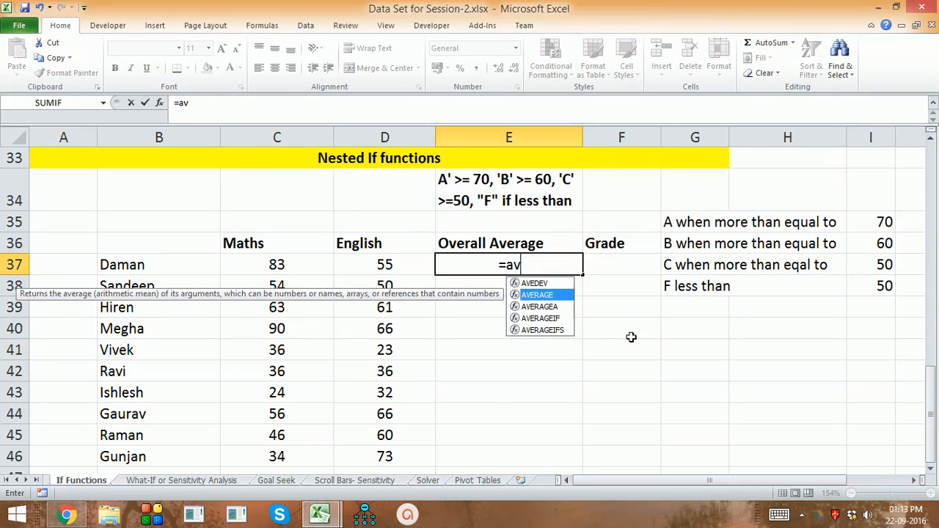
key("Tab")
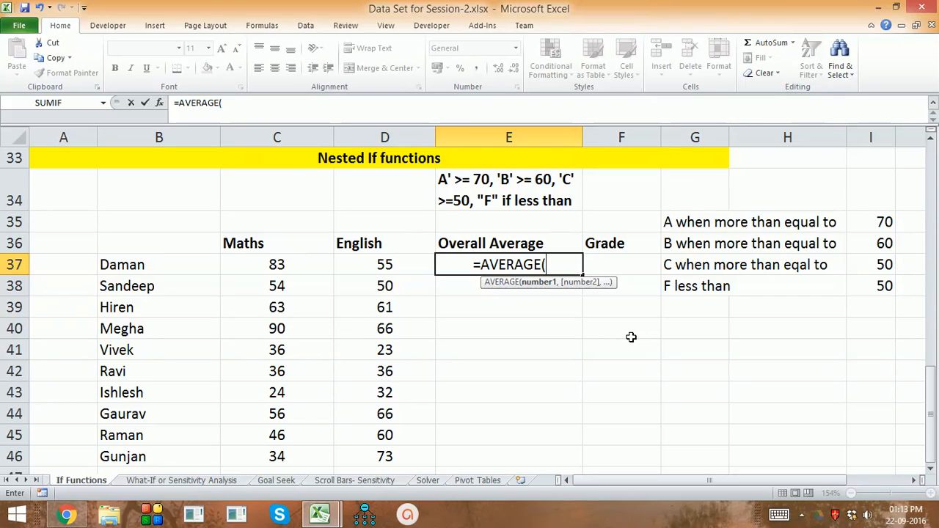
key("Left")
key("Left")
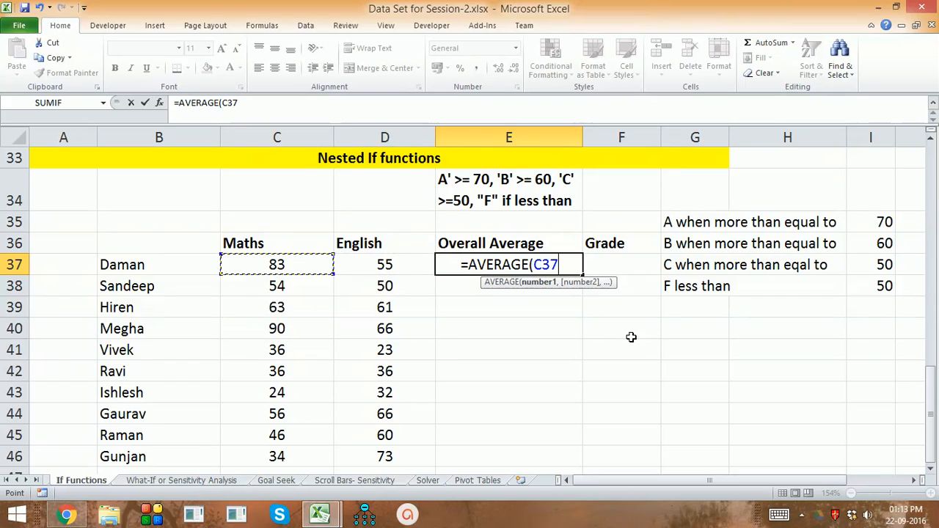
key("shift+Right")
type(")")
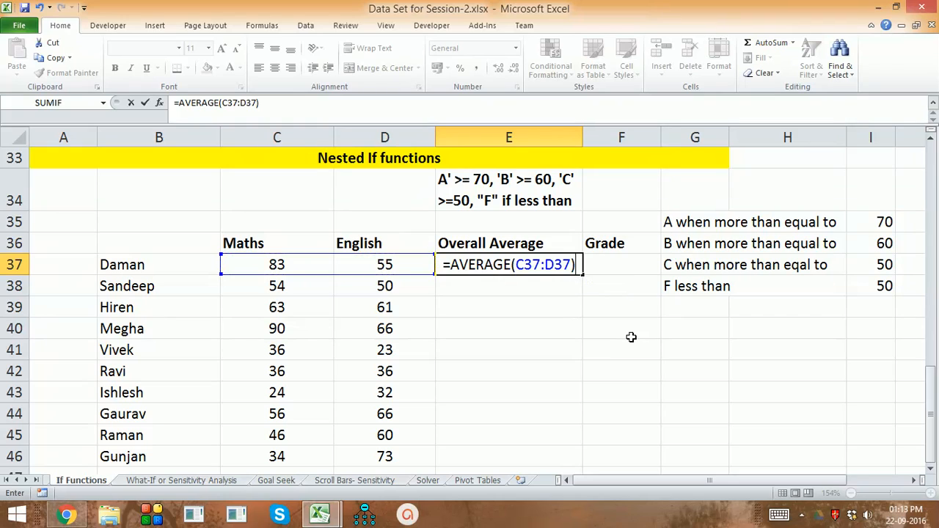
key("Return")
key("Up")
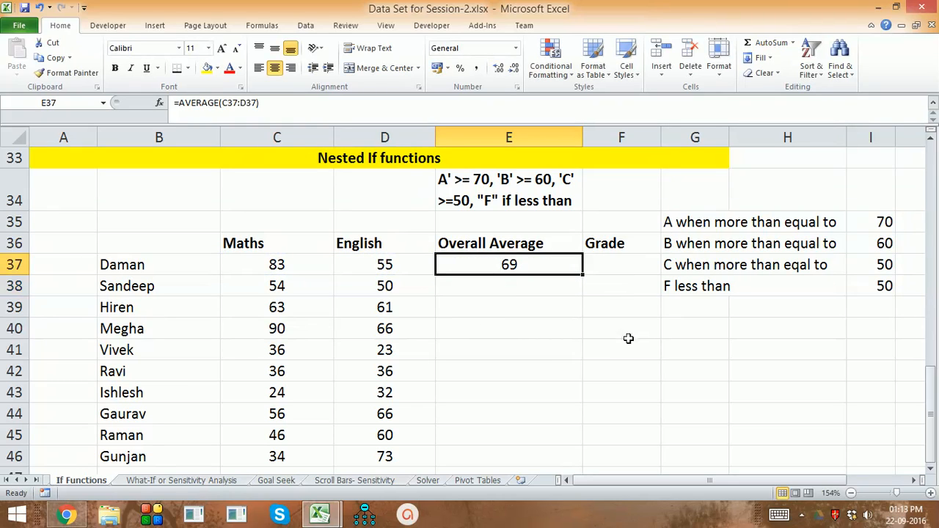
double_click(581, 274)
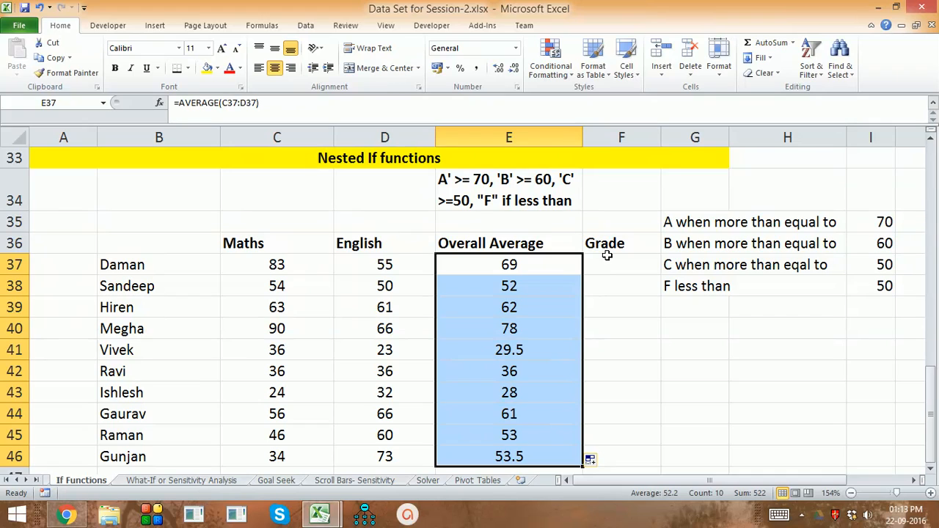
Start an IF formula in Grade cell F37 that tests E37<$I$38 with an absolute threshold reference and returns "F" when true
left_click(607, 265)
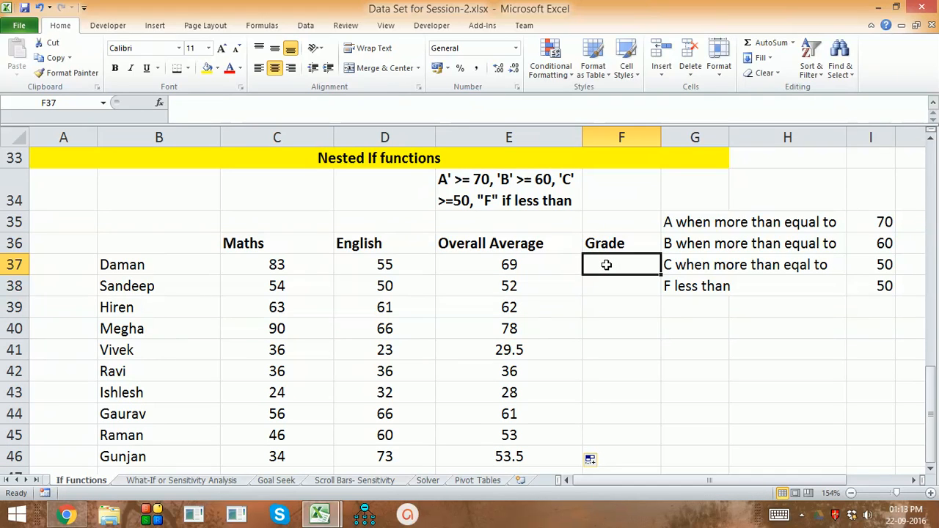
type("=")
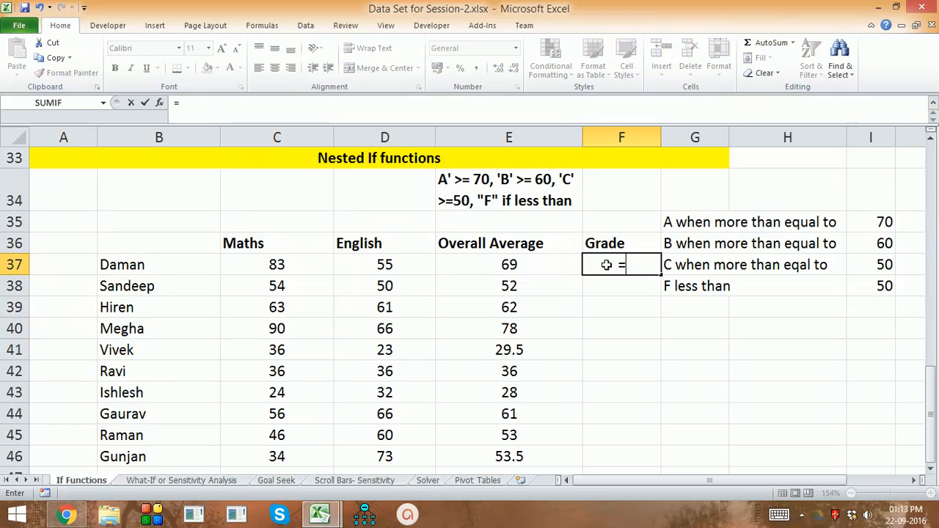
type("IF(")
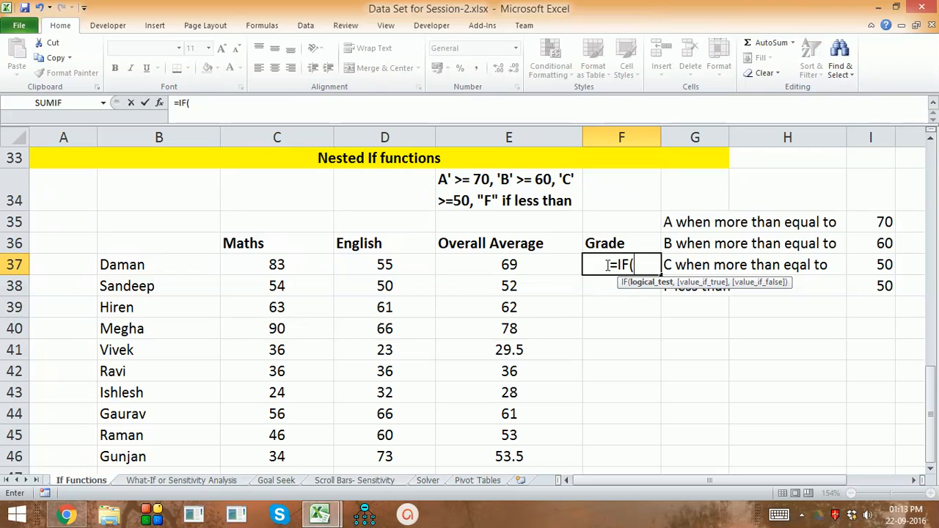
key("Left")
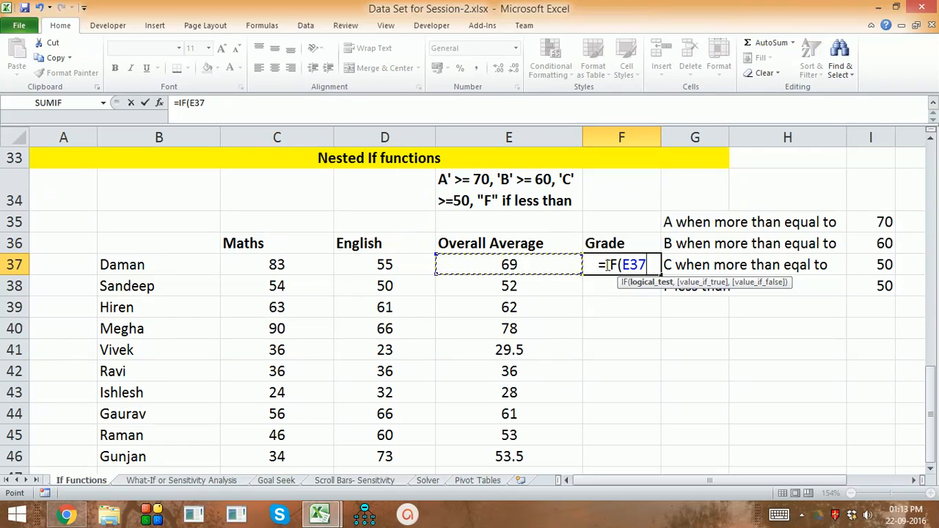
type("<")
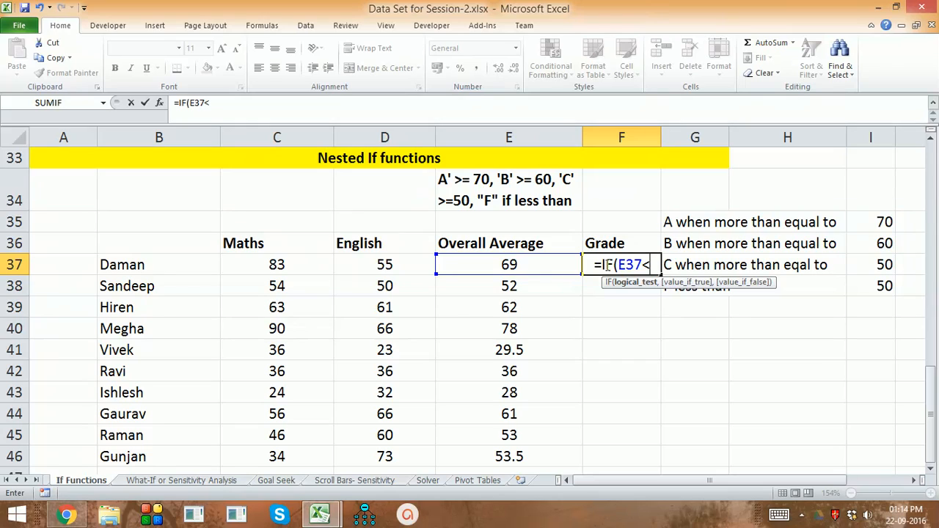
left_click(877, 288)
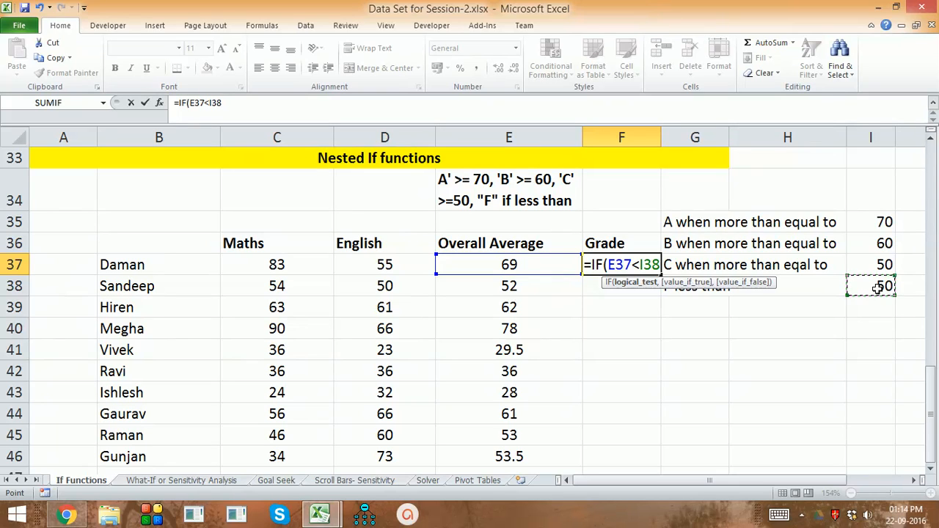
key("F4")
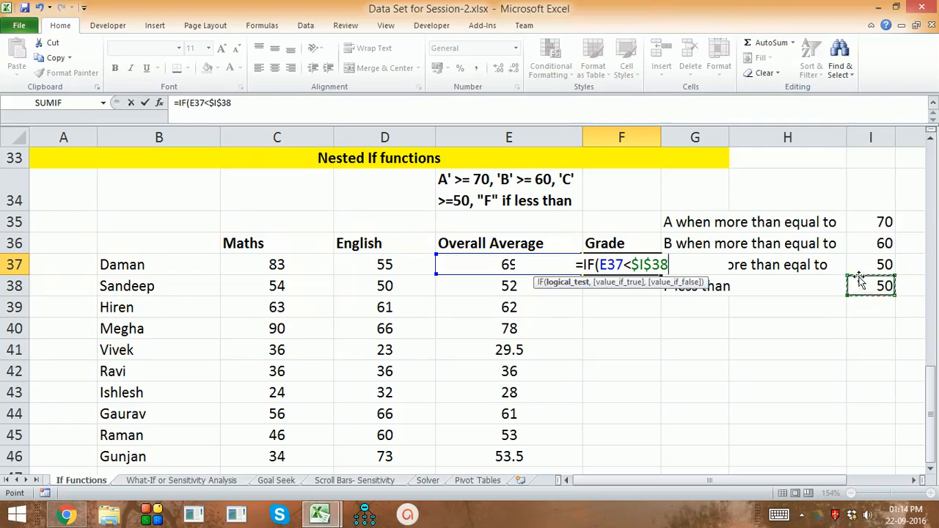
type(",")
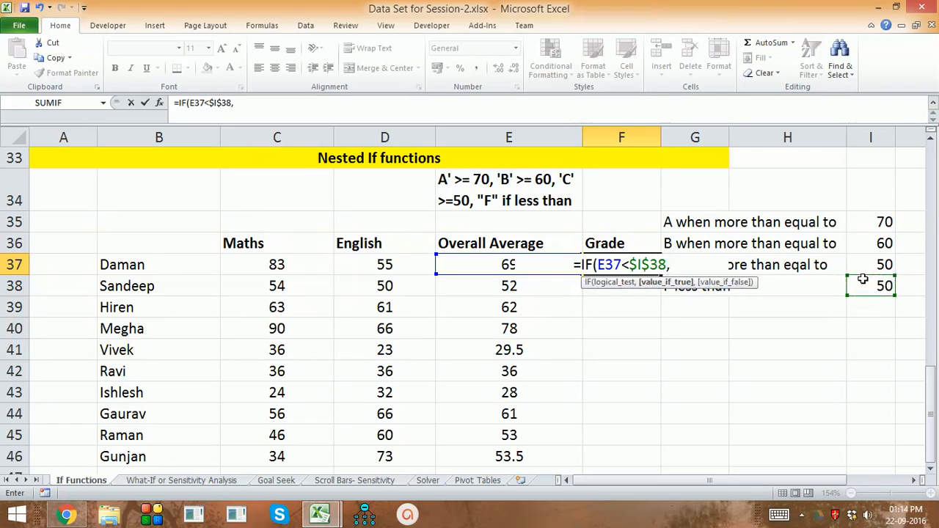
type("\"F\"")
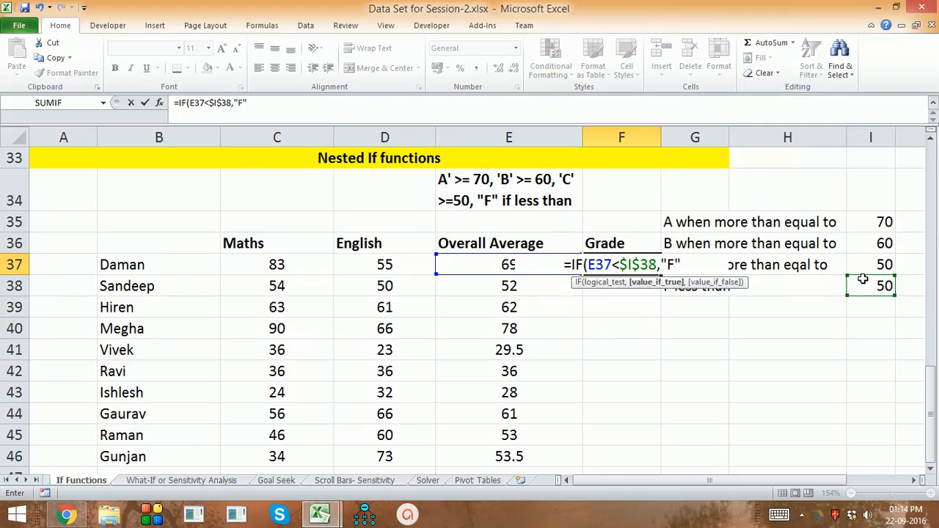
type(",")
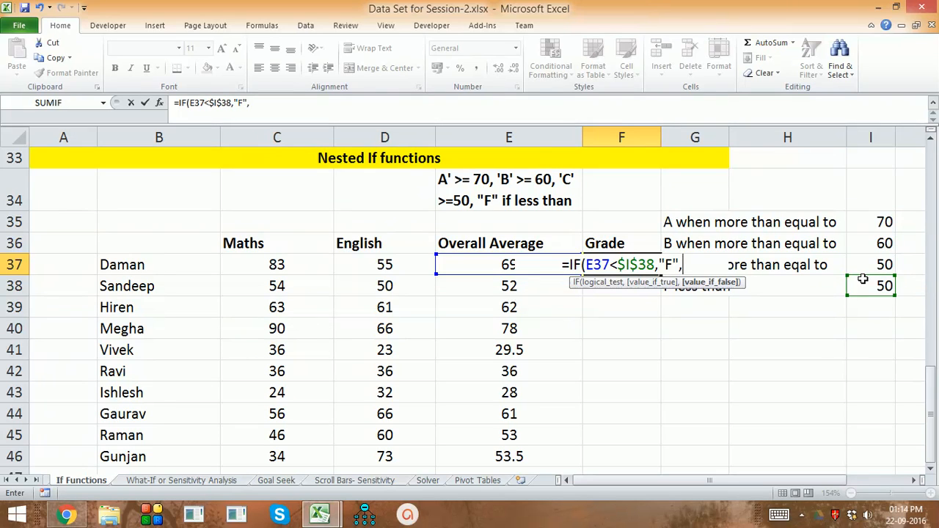
Nest a second IF as the false value, testing E37<$I$36 with an absolute reference and returning "C" when true
type("if")
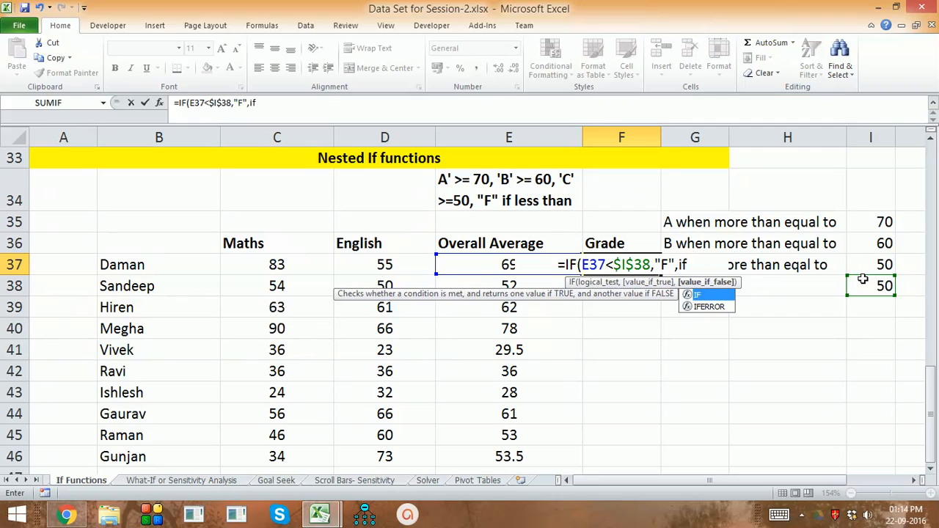
key("Tab")
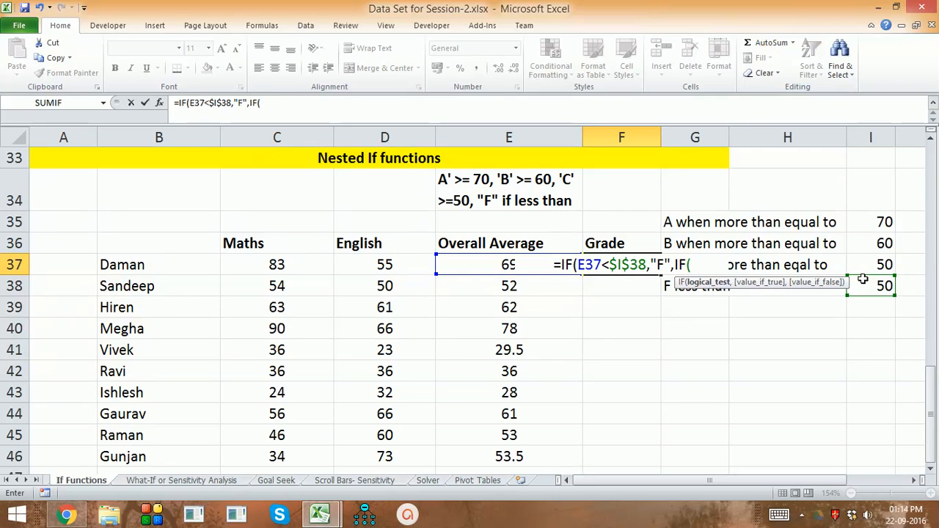
key("Left")
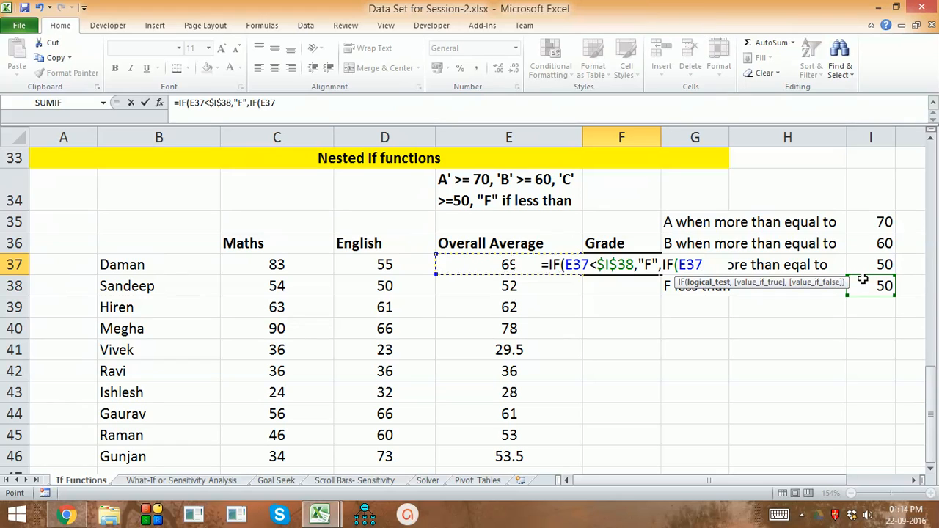
type("<")
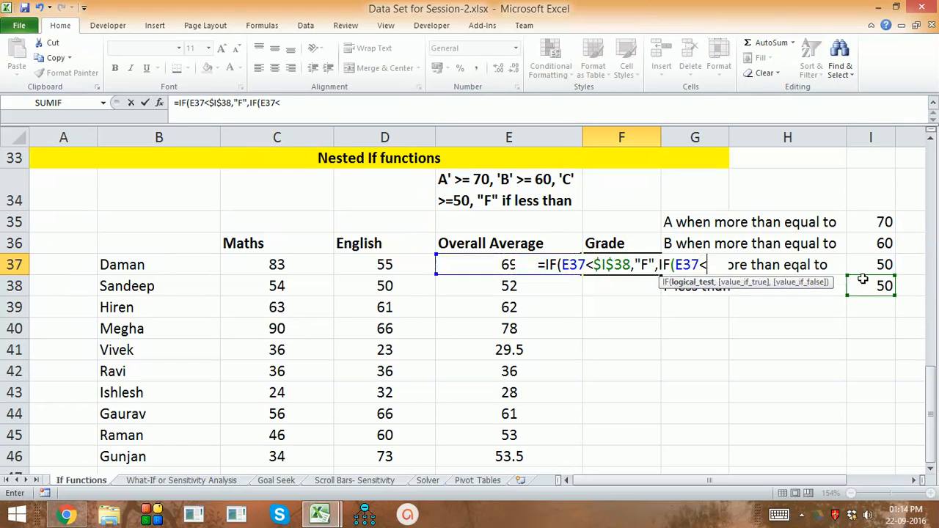
type("6")
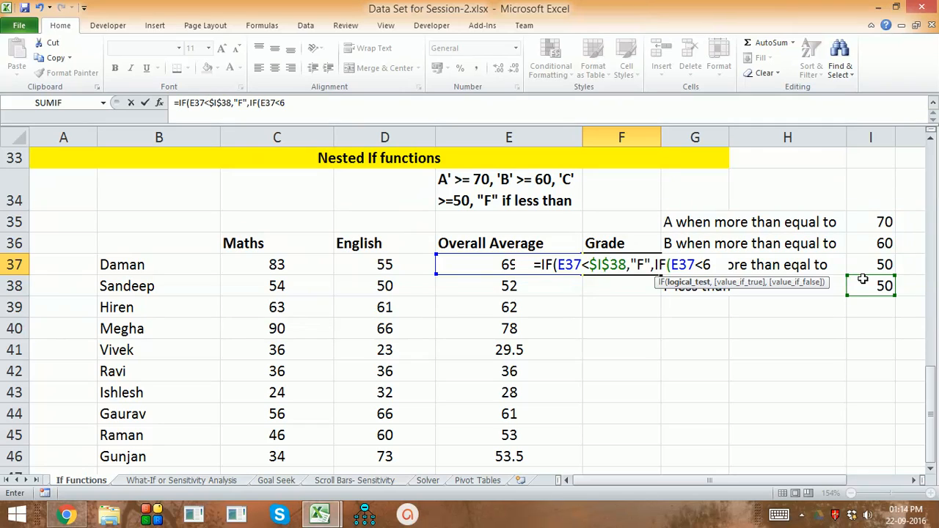
key("BackSpace")
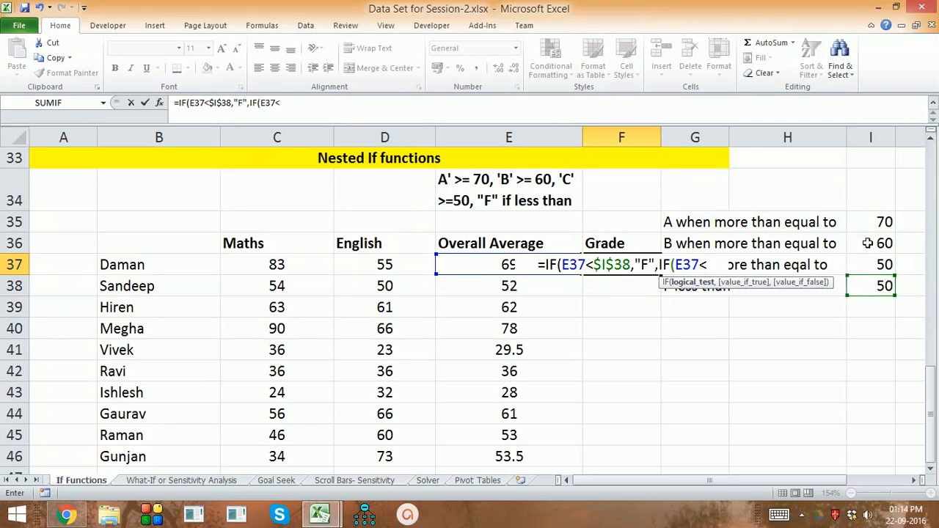
left_click(868, 243)
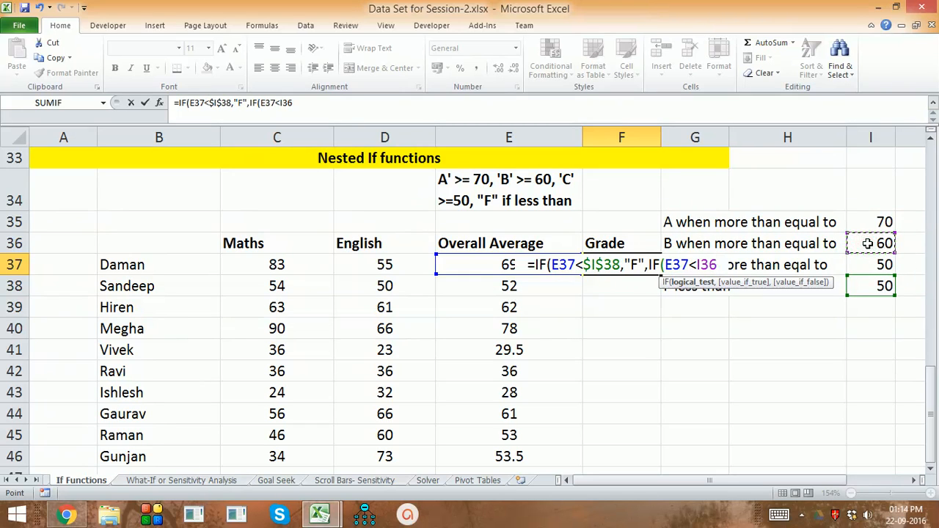
key("F4")
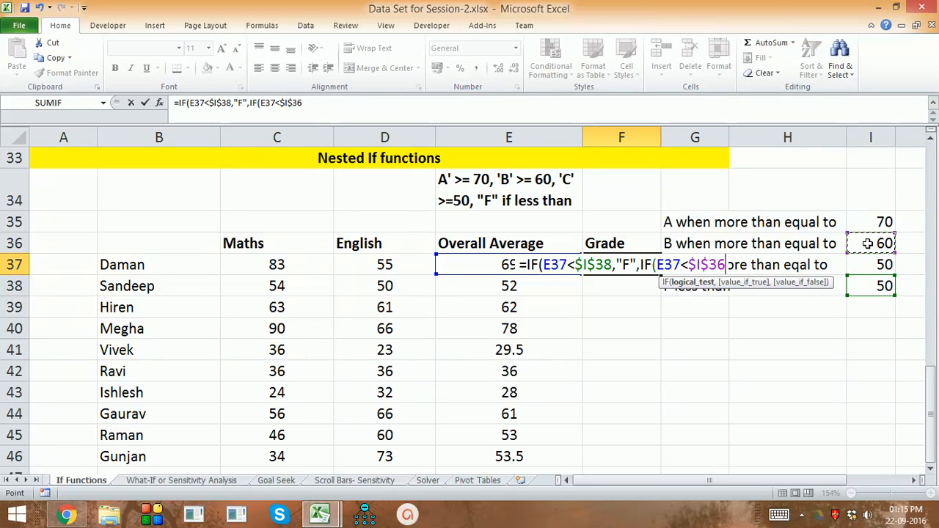
type(",")
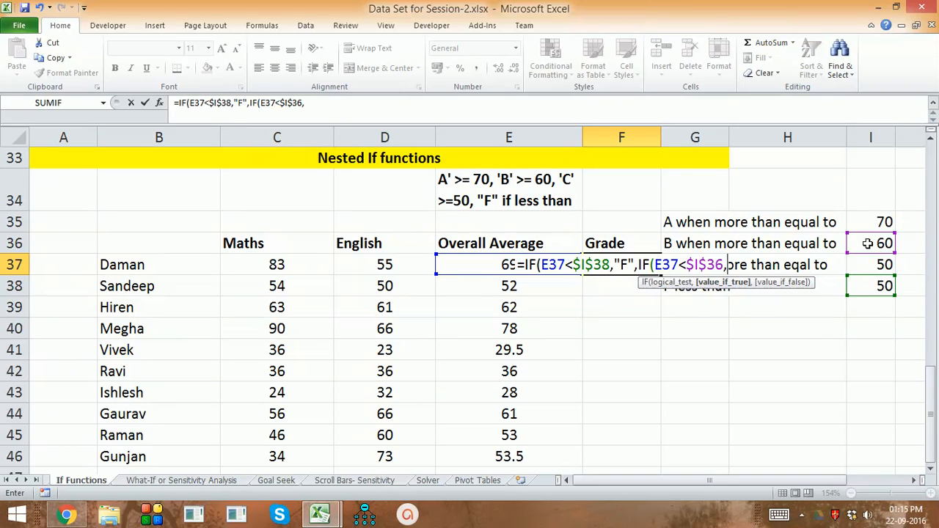
type("\"")
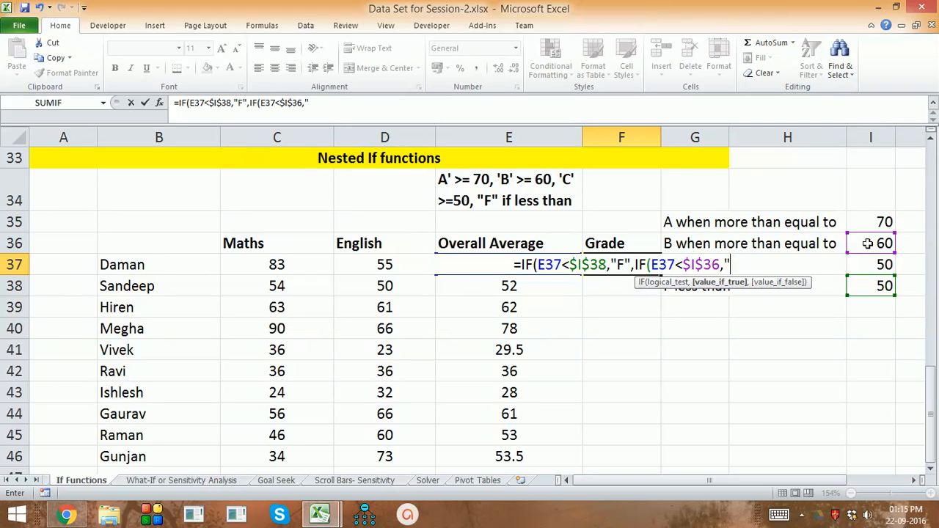
type("C")
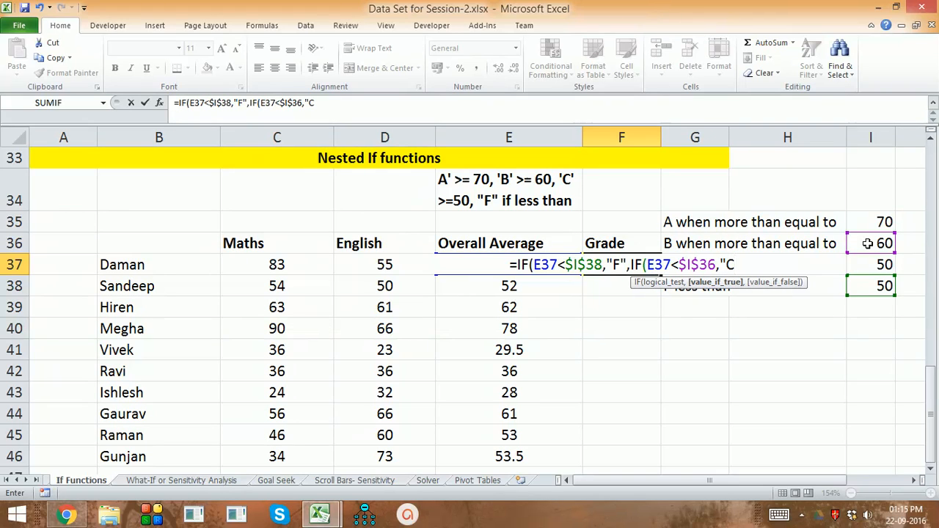
type("\"")
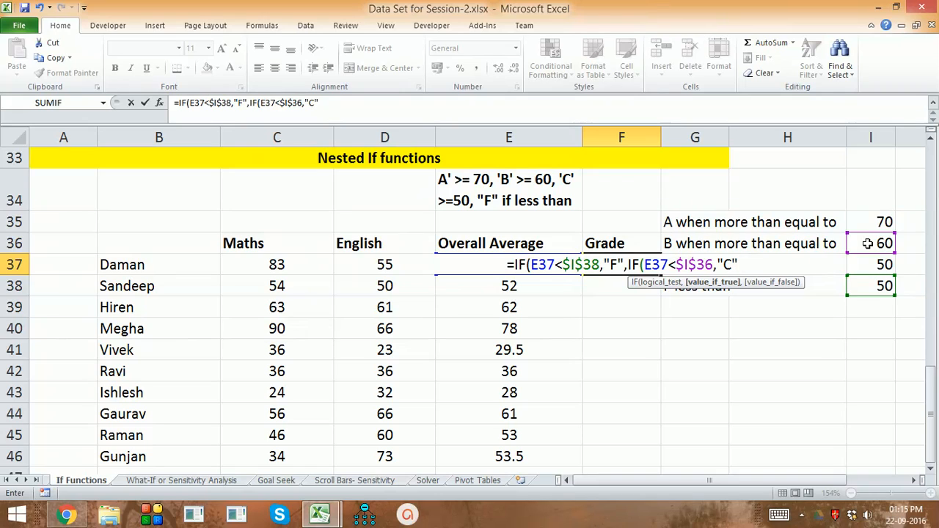
type(",")
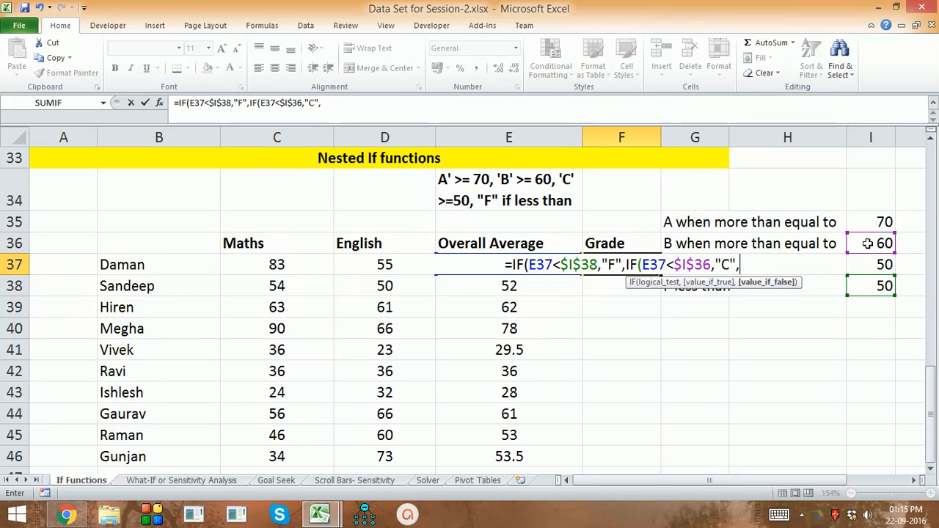
Nest a third IF as the false value, testing E37<$I$35 with an absolute reference and returning "B" when true
type("IF(")
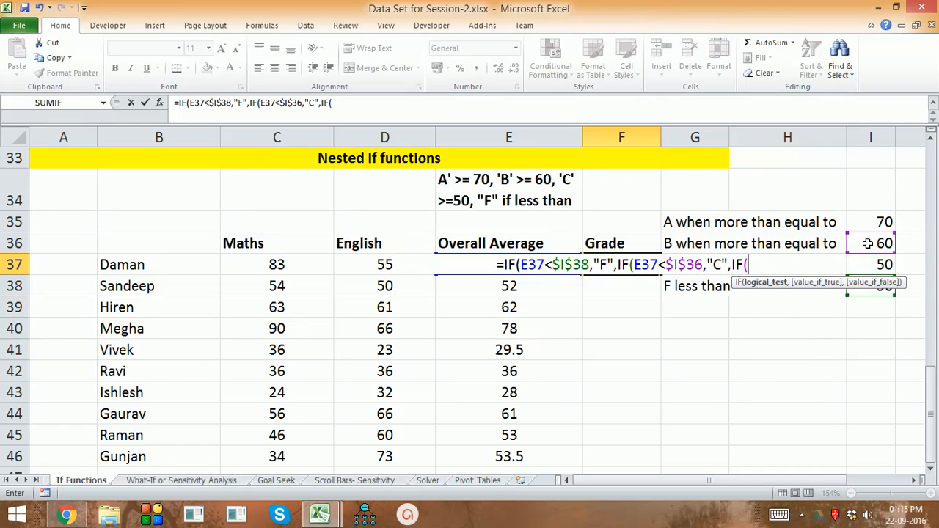
key("Left")
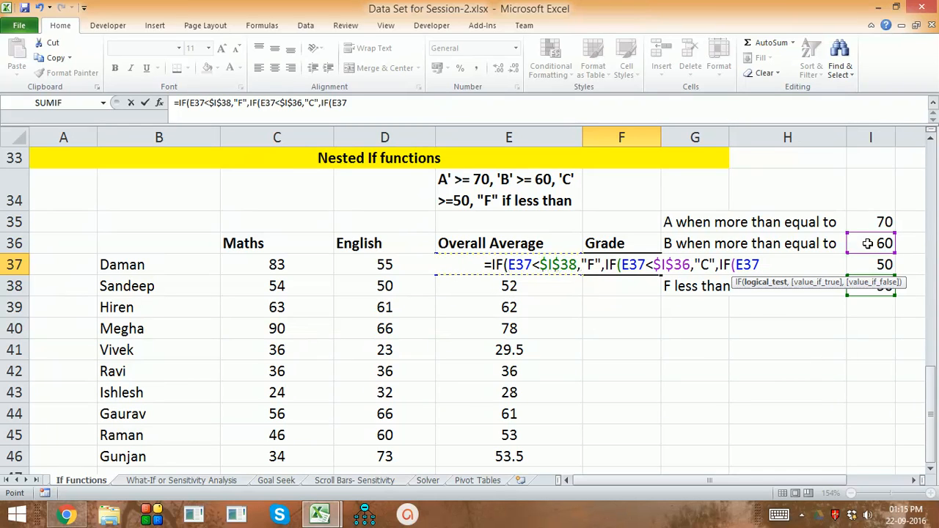
type("<")
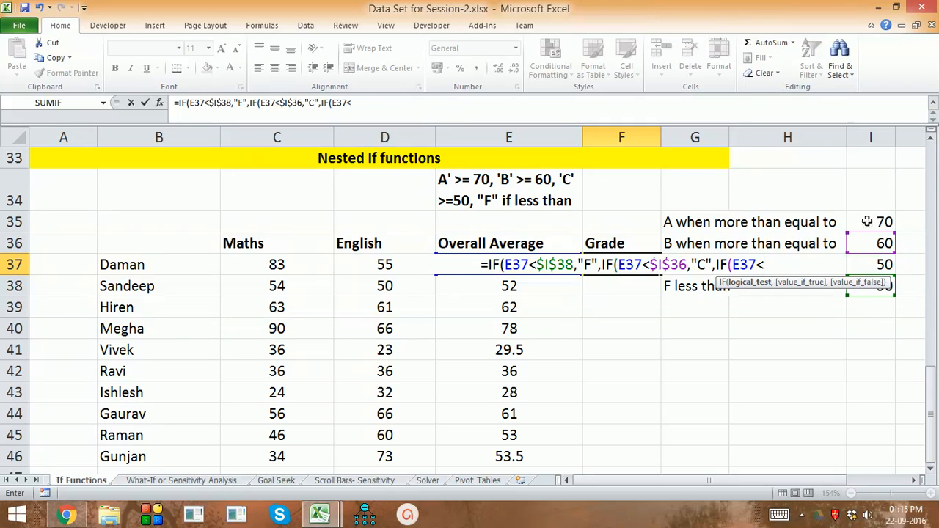
left_click(872, 223)
key("F4")
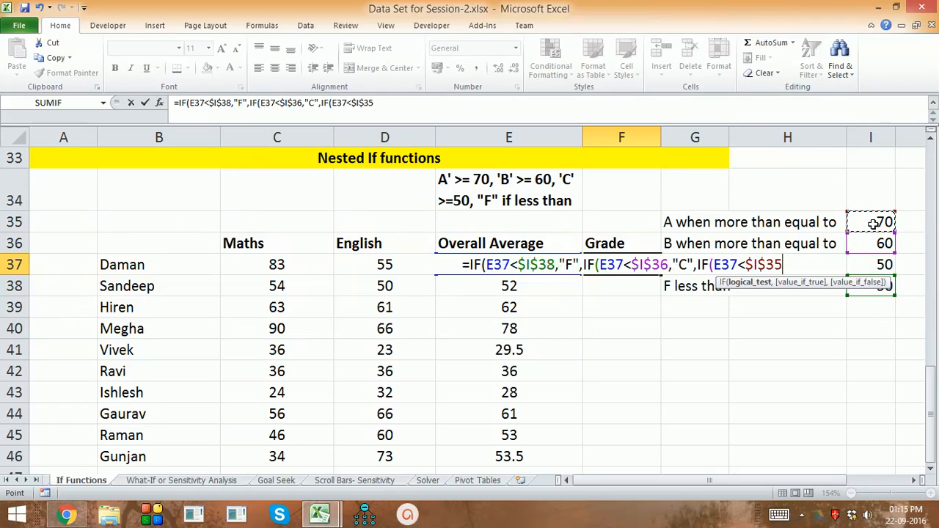
type(",")
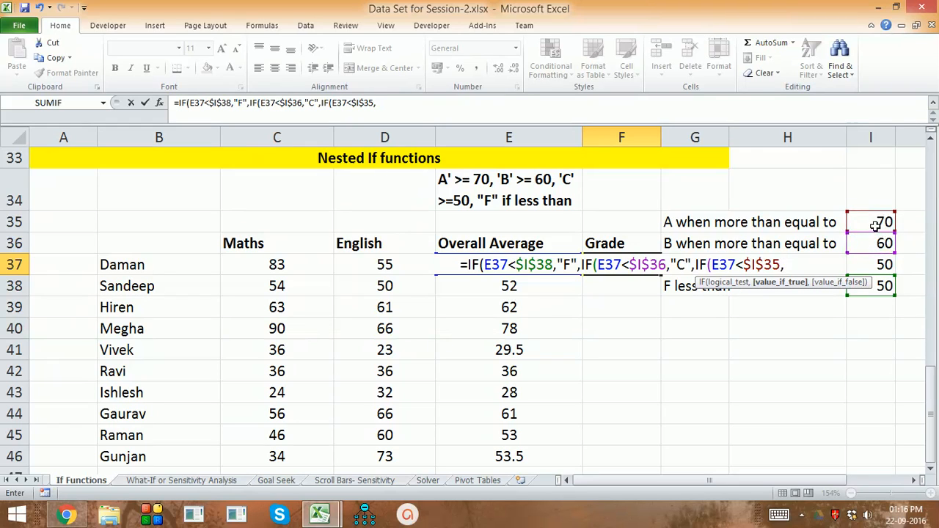
type("\"")
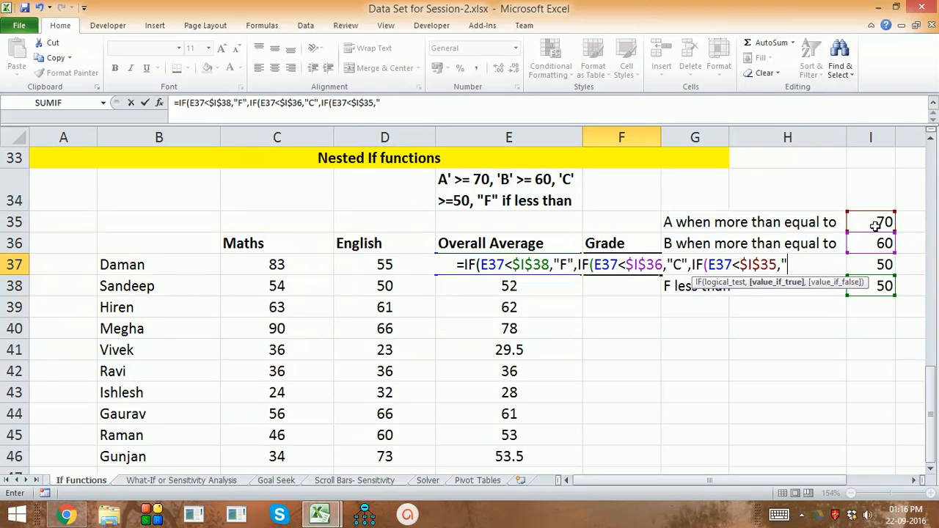
type("B\",")
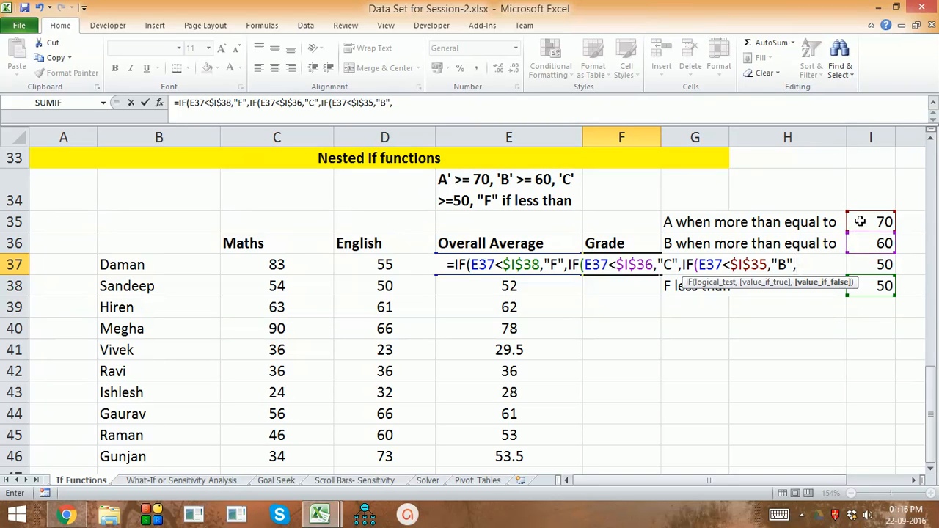
Complete the F37 formula with "A" as the final false value, accepting the proposed closing-quote correction, and fill it down to F46
type("\"")
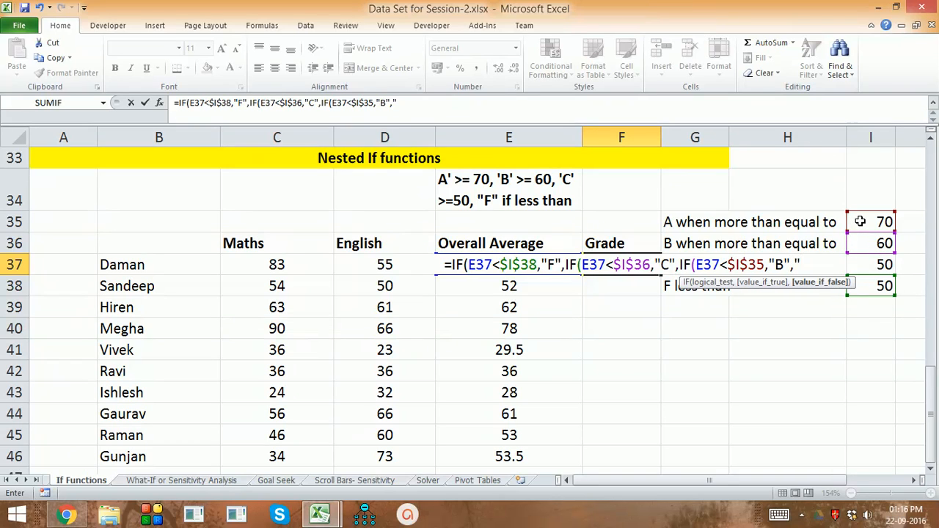
type("A")
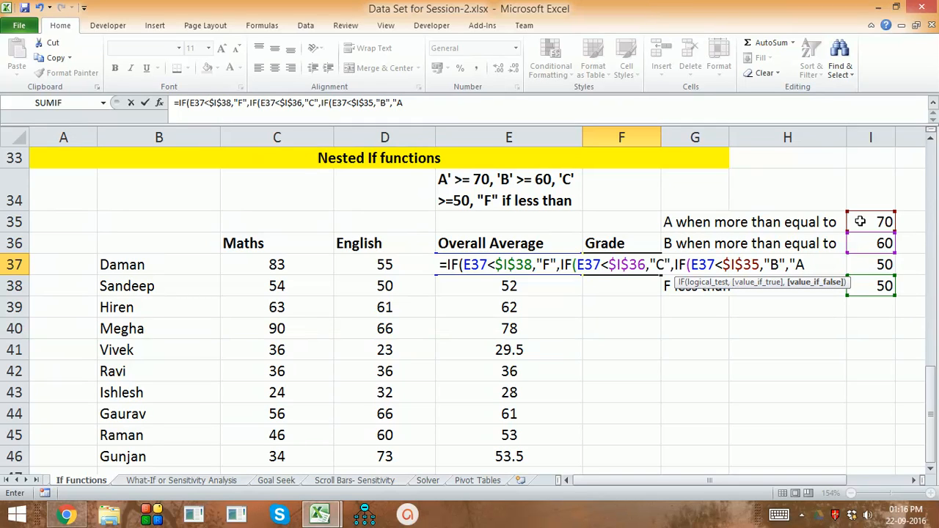
type("\")")
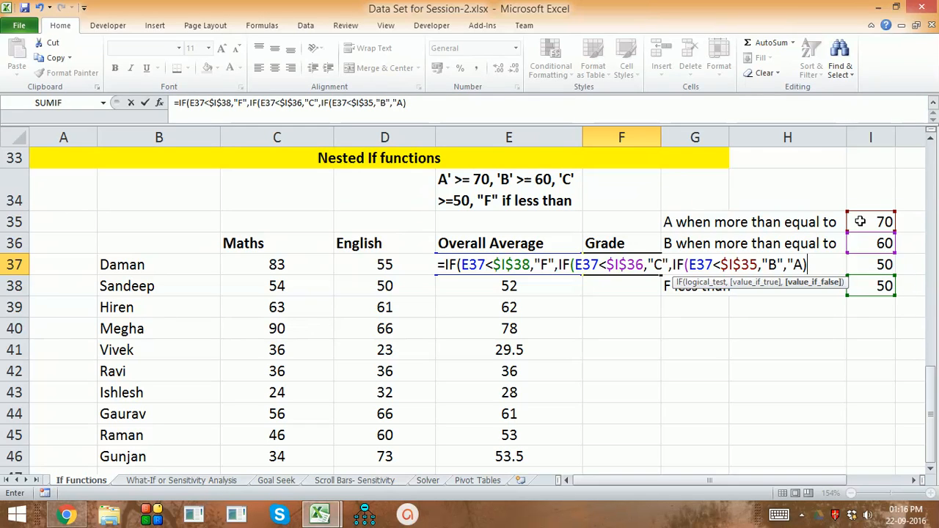
type(")")
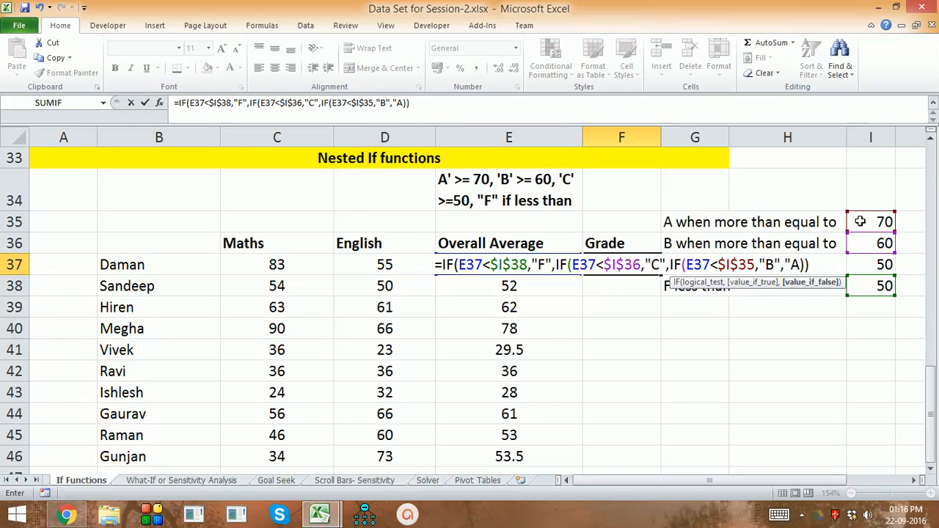
type(")")
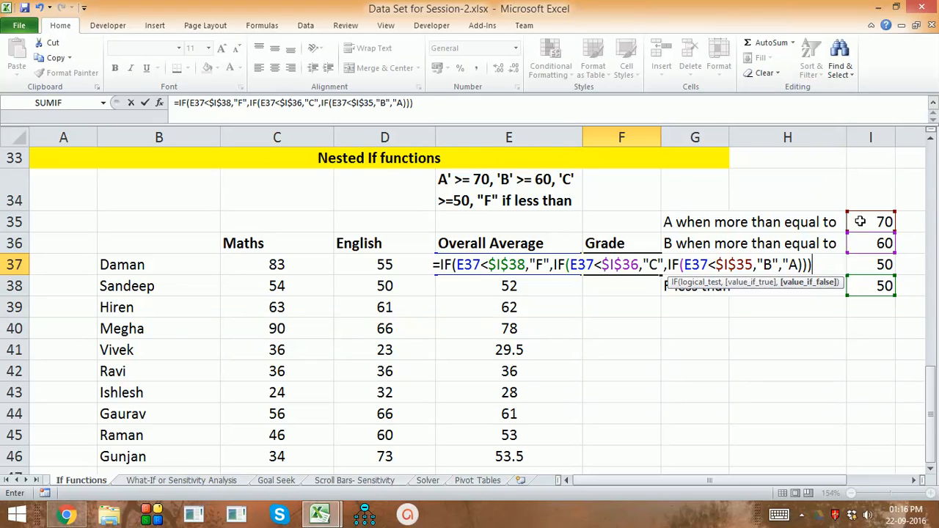
key("Return")
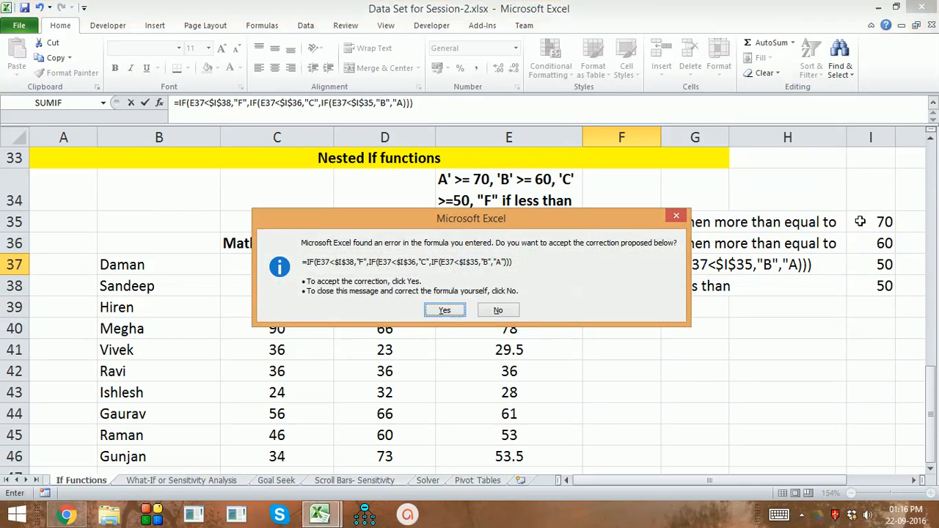
key("Return")
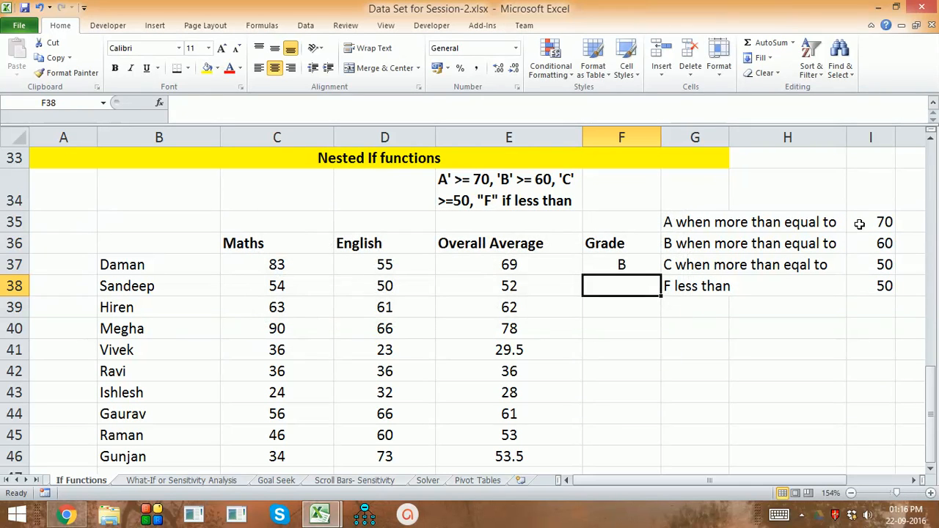
left_click(647, 262)
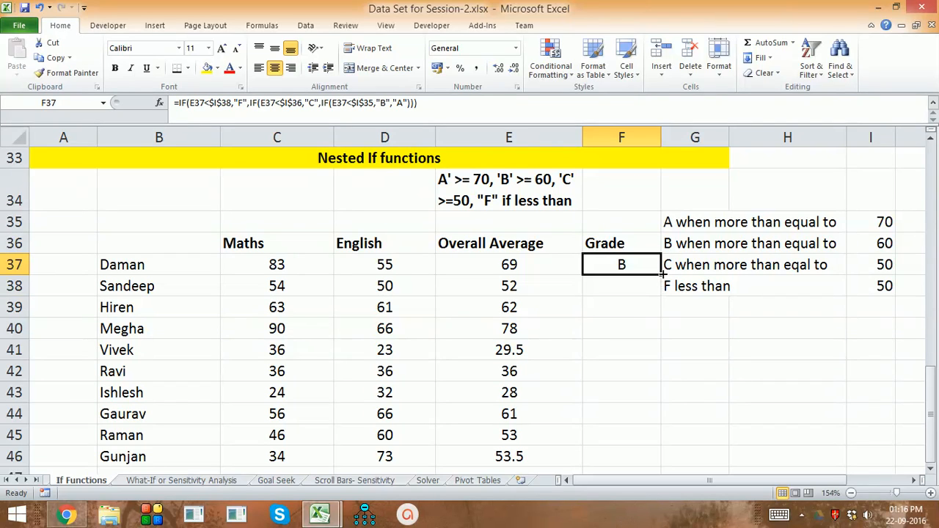
double_click(661, 273)
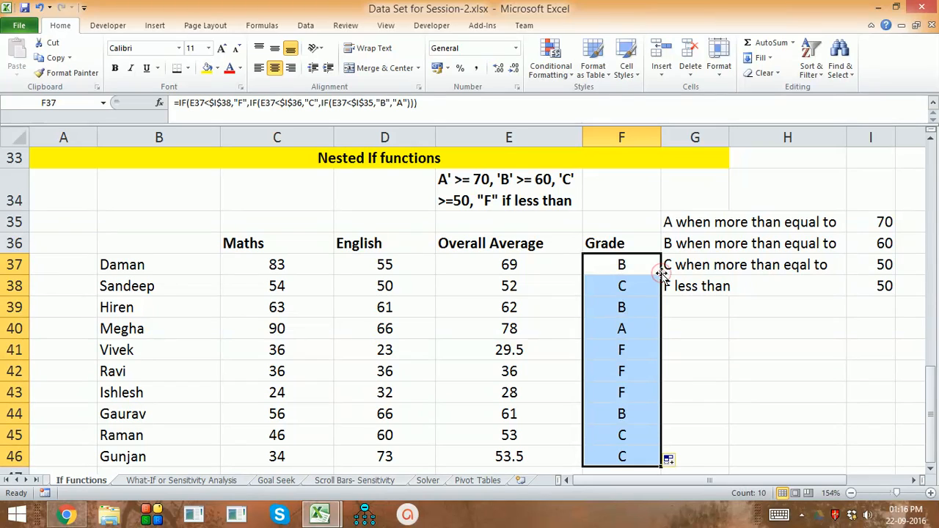